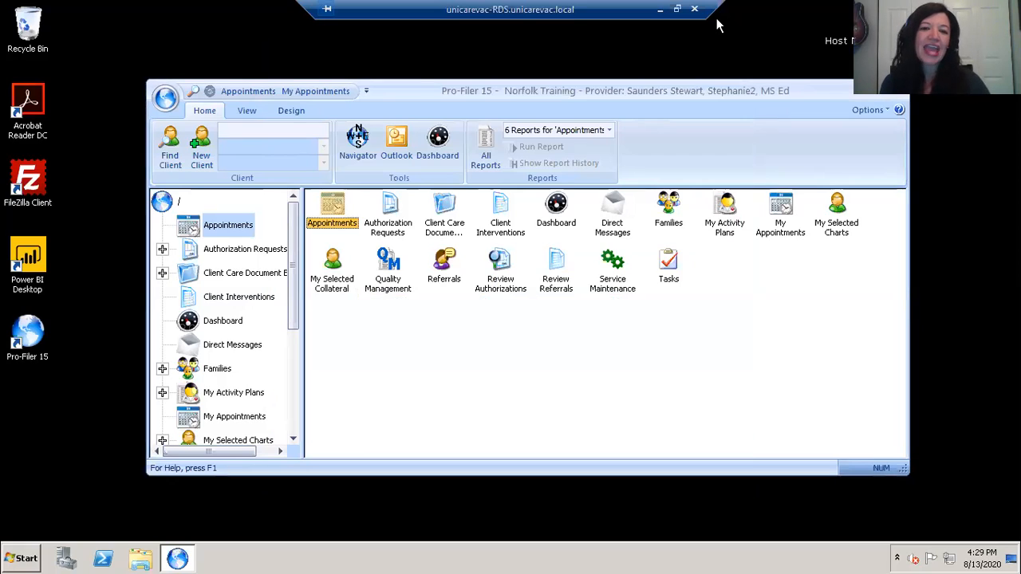
# Open the Navigator and look up the client by last name and partial first name
pyautogui.click(357, 134)
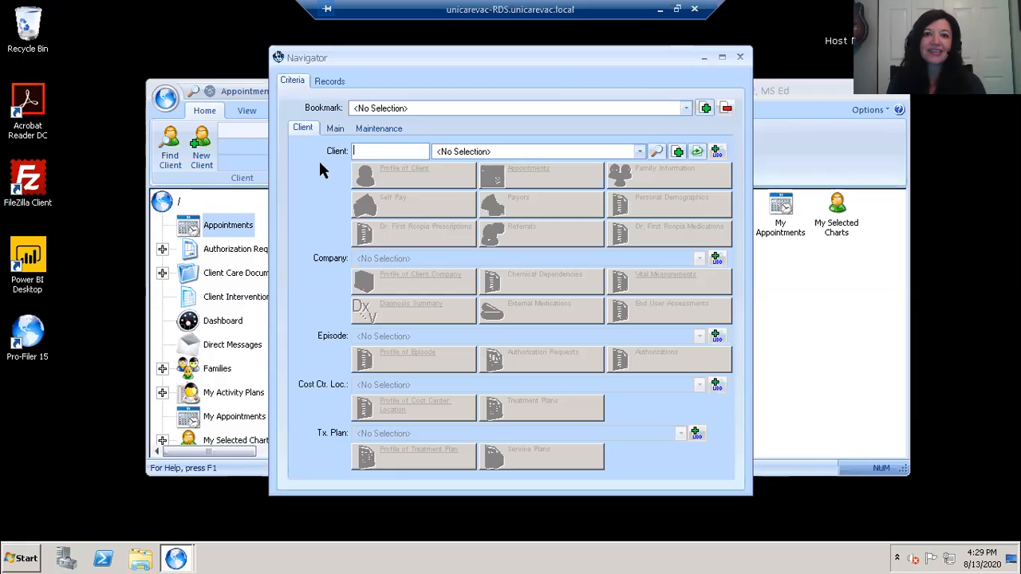
pyautogui.write('granger')
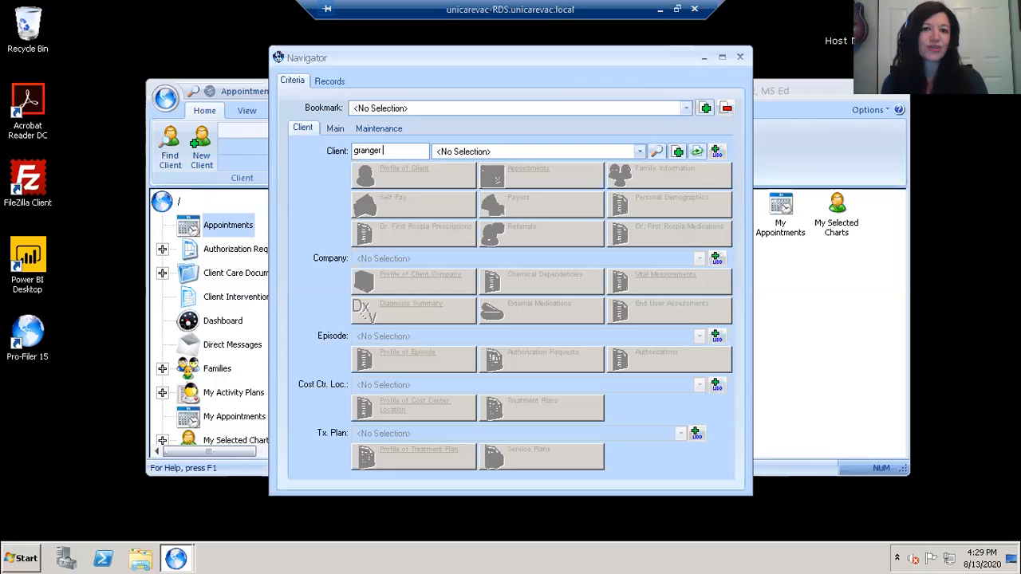
pyautogui.write('her')
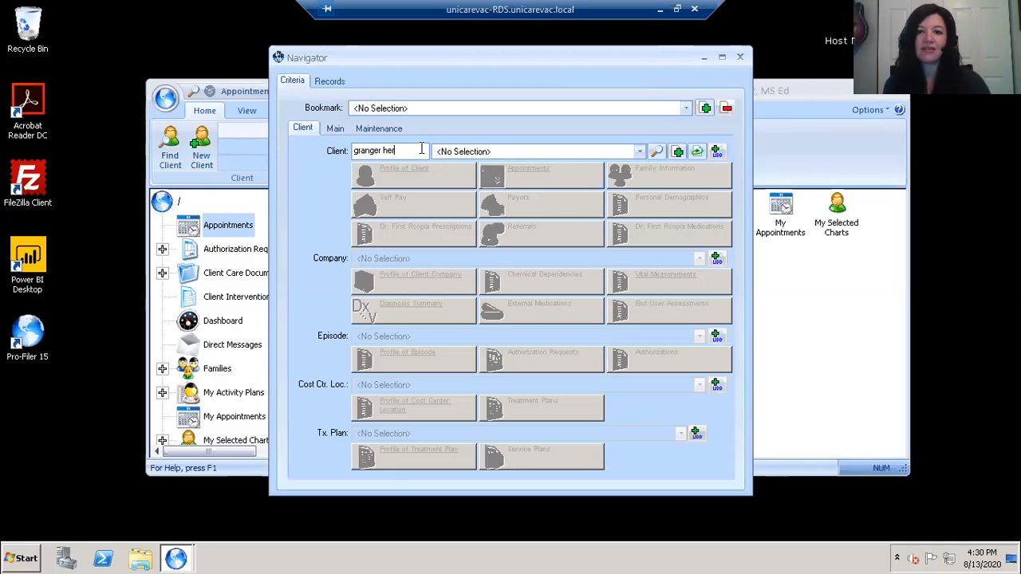
pyautogui.click(657, 153)
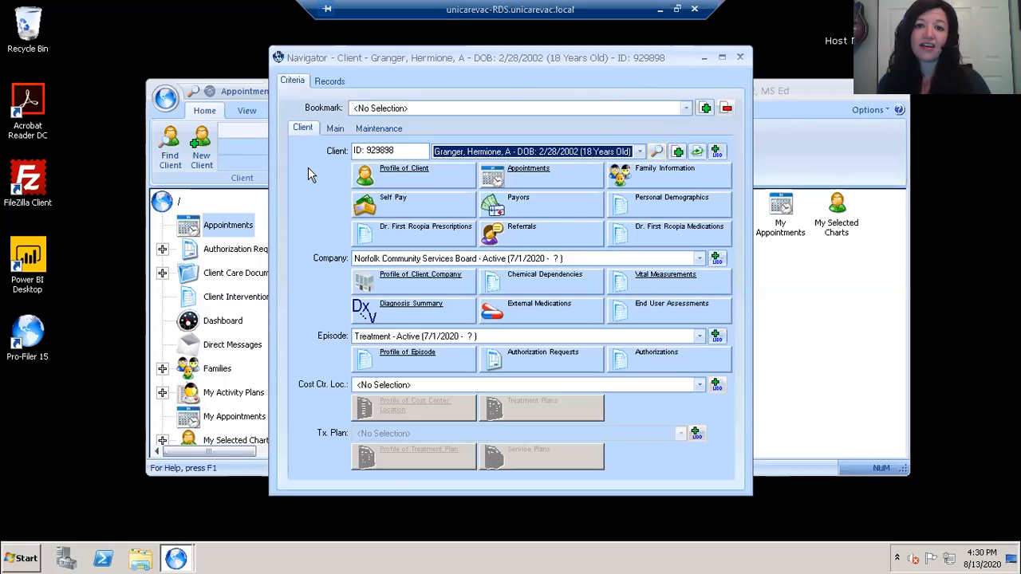
# Open the selected client's profile and bring up the client's appointments from it
pyautogui.click(437, 179)
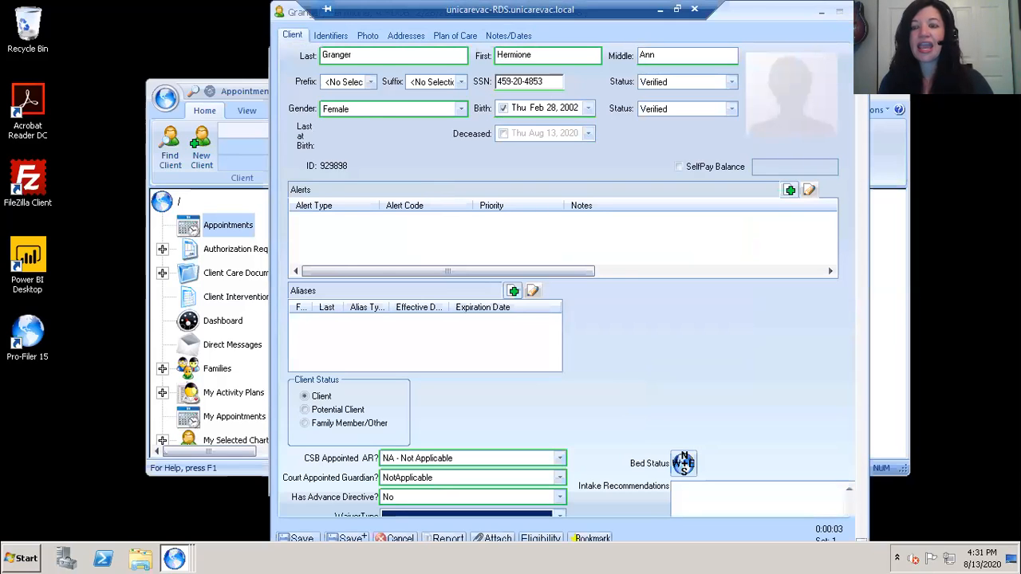
pyautogui.scroll(-5, 844, 237)
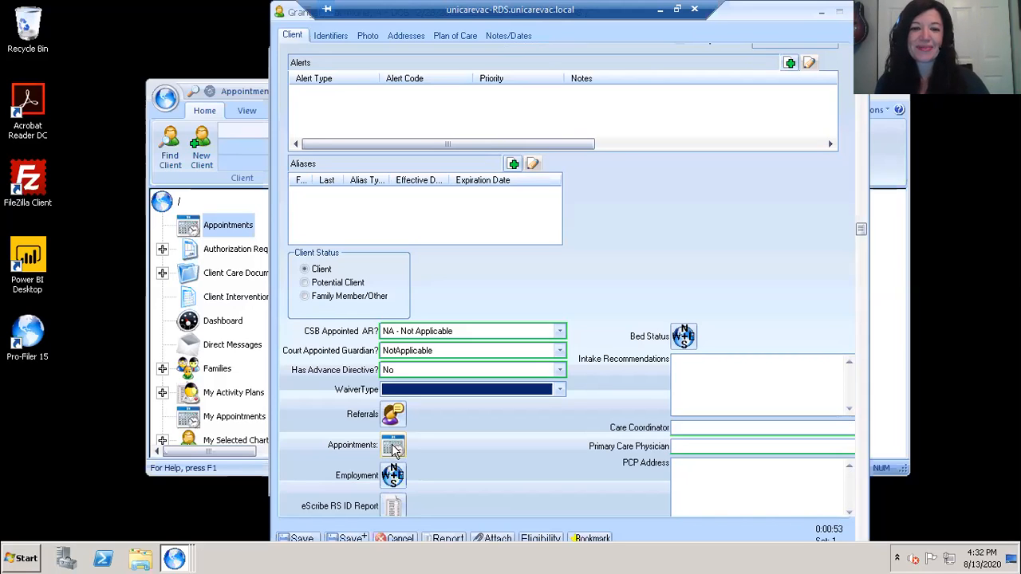
pyautogui.click(393, 449)
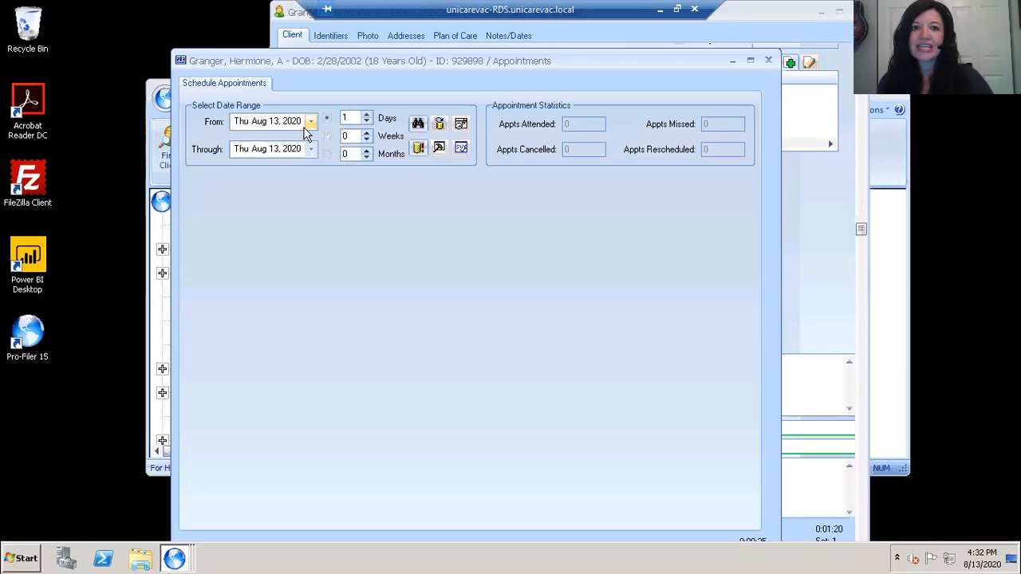
# Load the client's schedule for 1 week from Aug 13, 2020, and show the additional indicators on the 12:00pm appointment
pyautogui.click(328, 137)
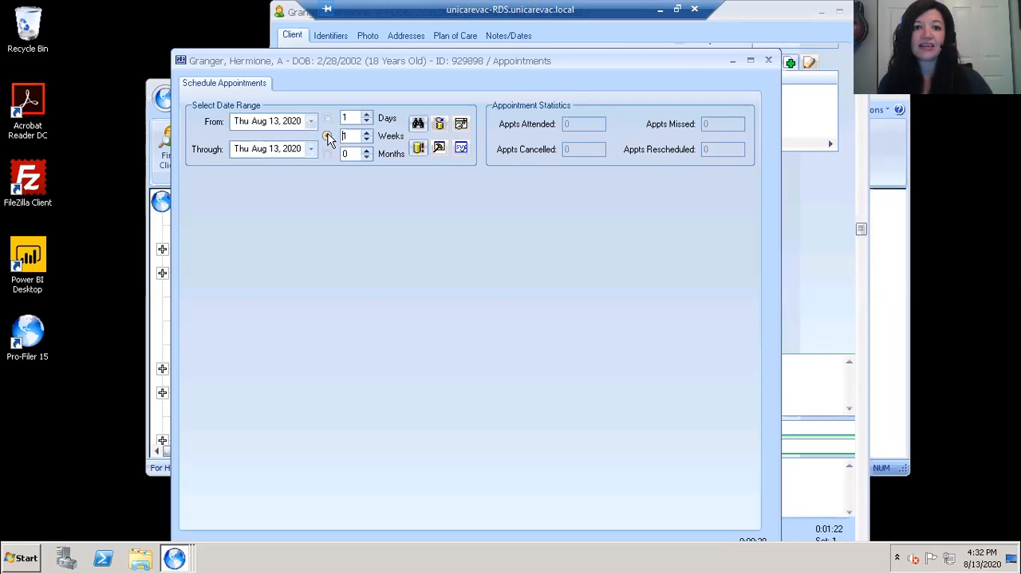
pyautogui.click(418, 150)
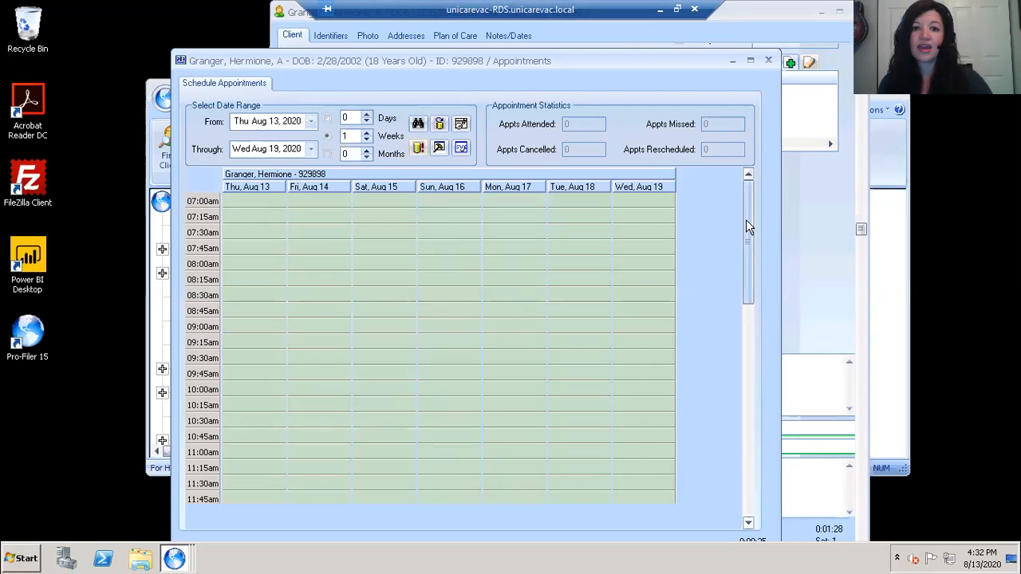
pyautogui.moveTo(746, 220); pyautogui.dragTo(749, 249)
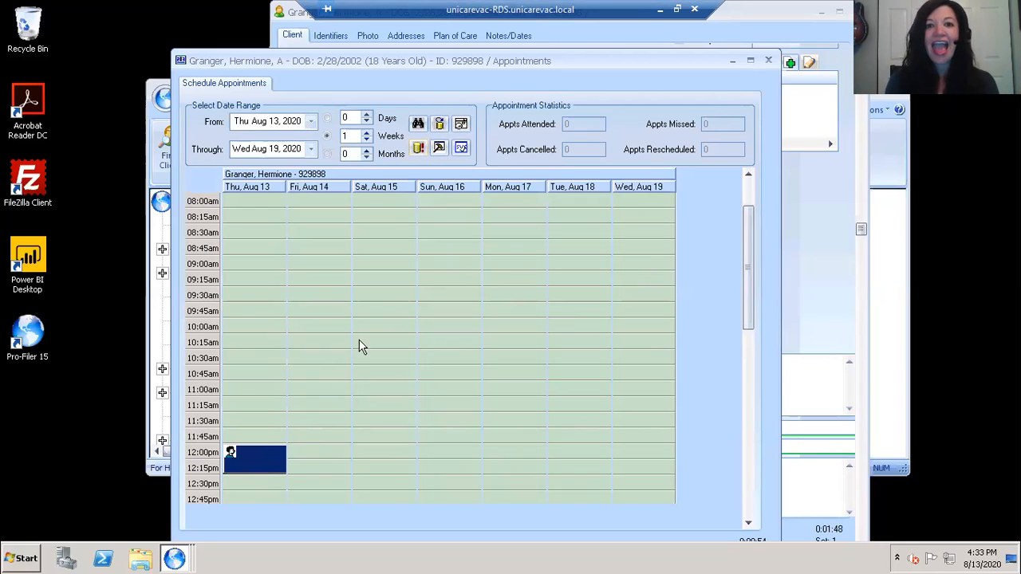
pyautogui.click(440, 149)
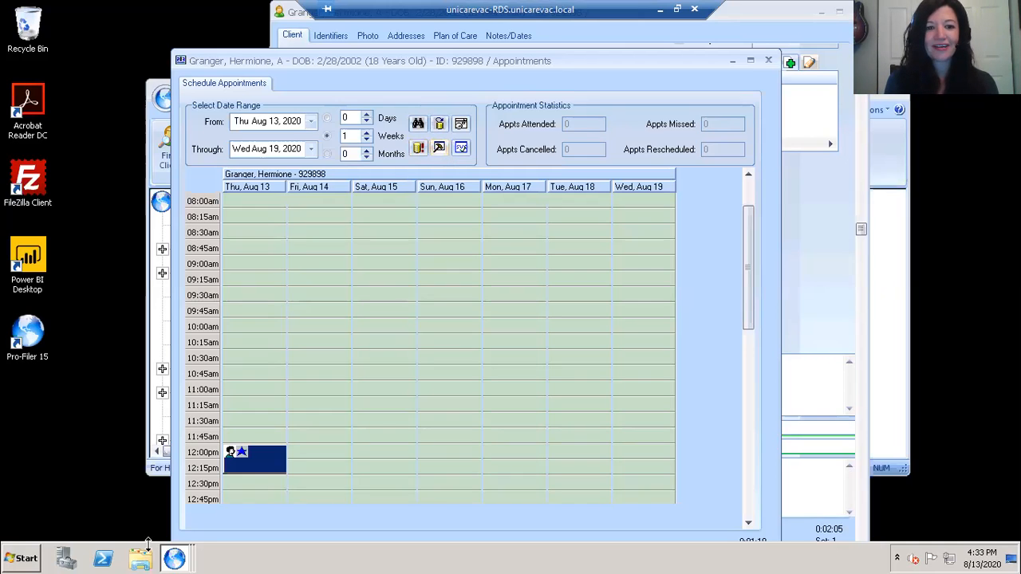
pyautogui.moveTo(268, 466)
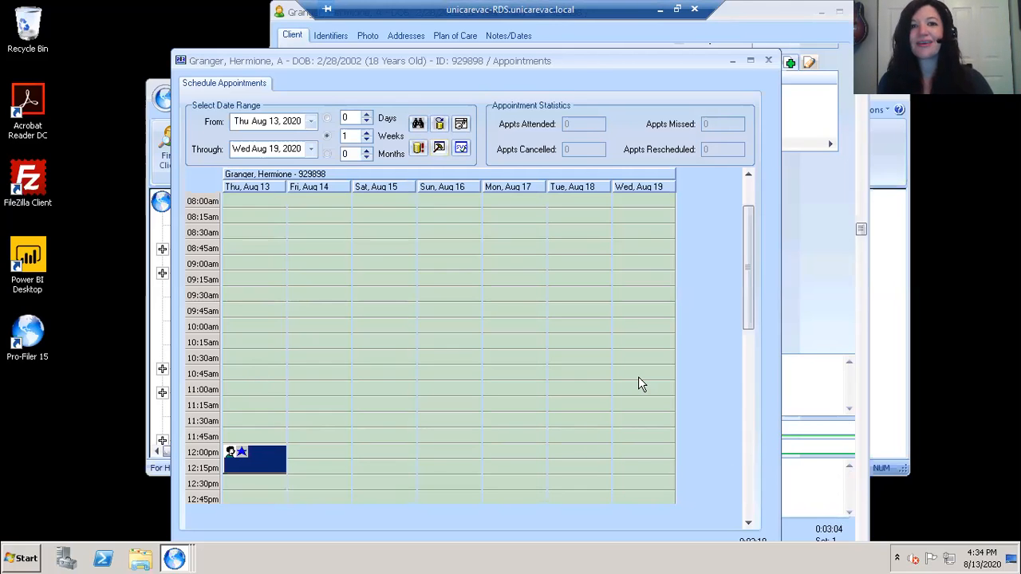
# Open the appointment search and set it to find scheduled appointments instead of available timeslots
pyautogui.click(418, 124)
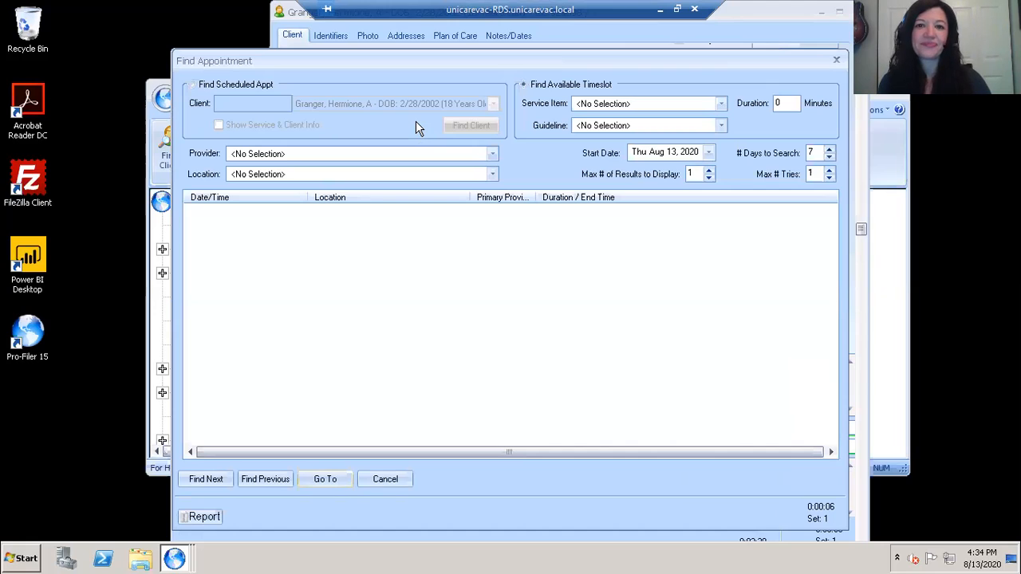
pyautogui.click(180, 78)
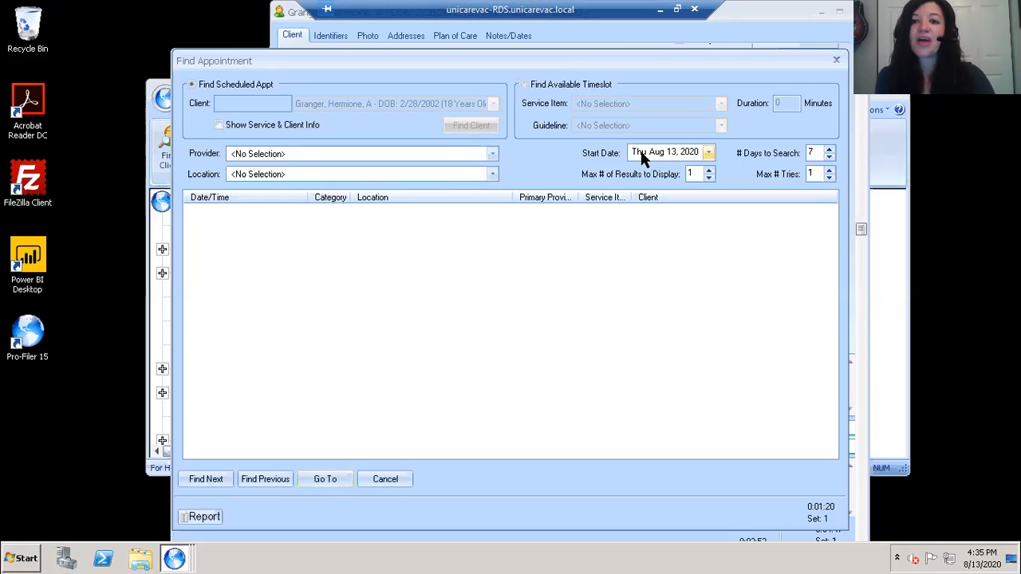
# Try Sep 1, 2020 as the search start date and reset it to today's date, Aug 13, 2020
pyautogui.click(708, 153)
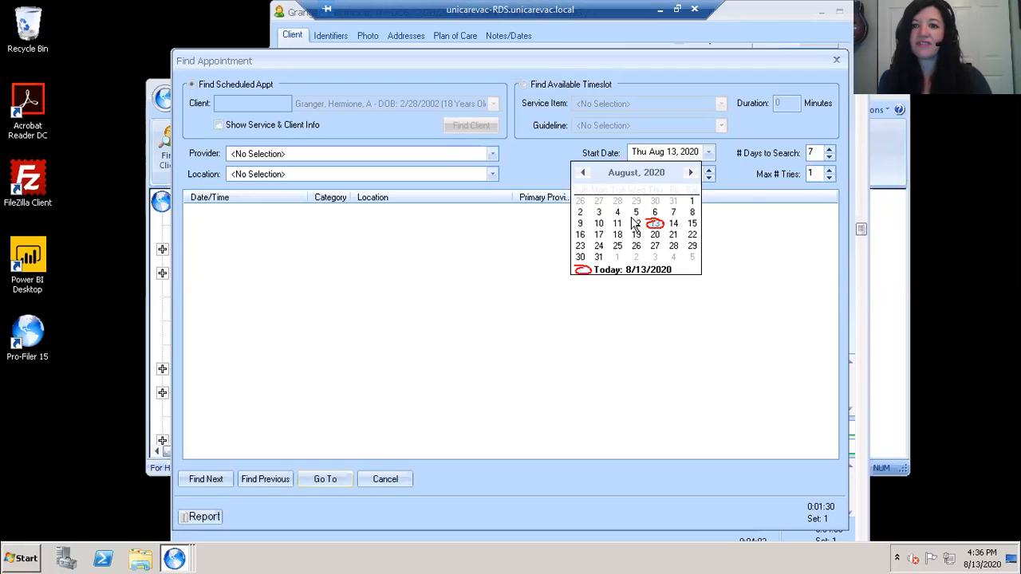
pyautogui.click(709, 152)
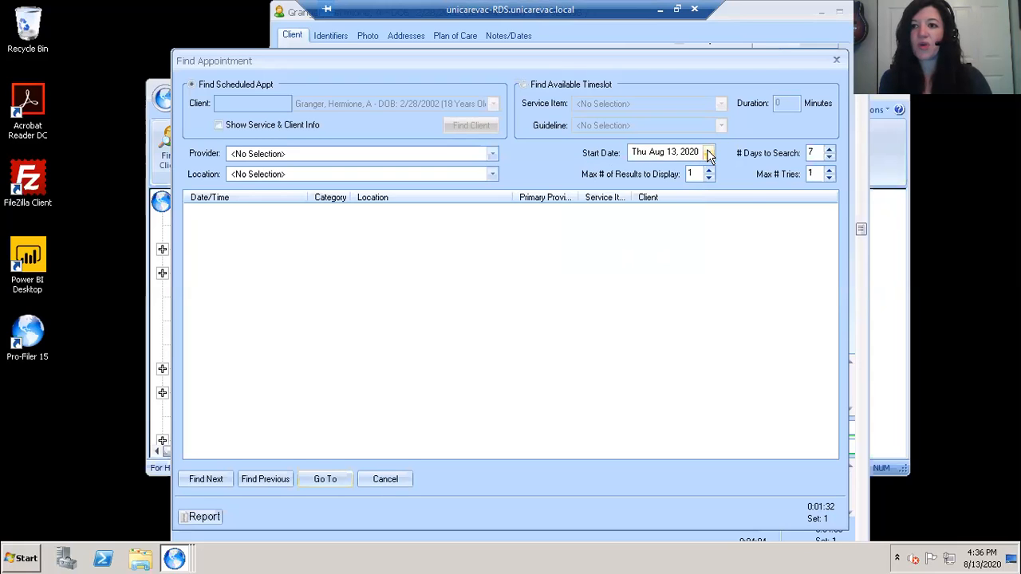
pyautogui.click(709, 152)
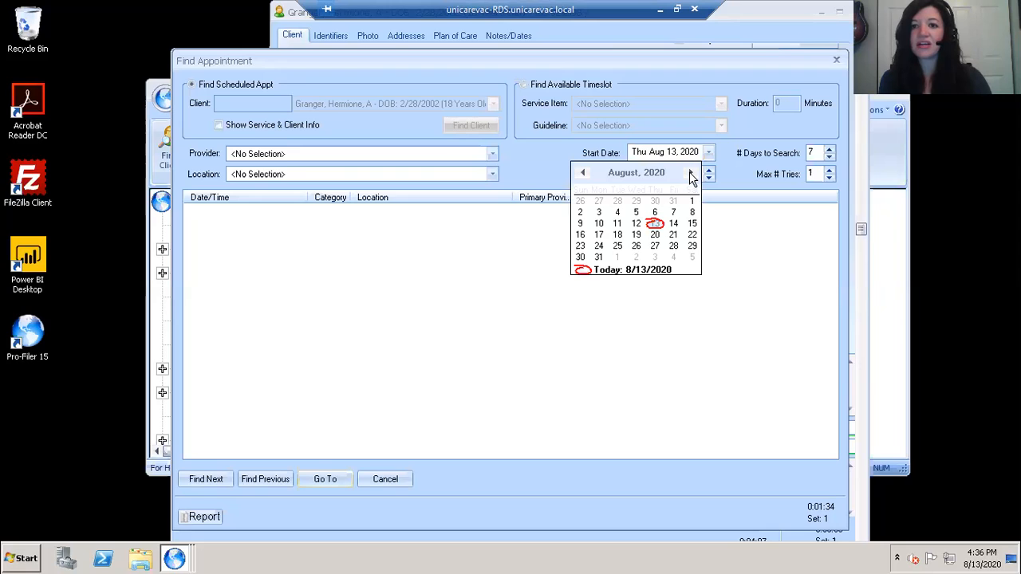
pyautogui.click(690, 172)
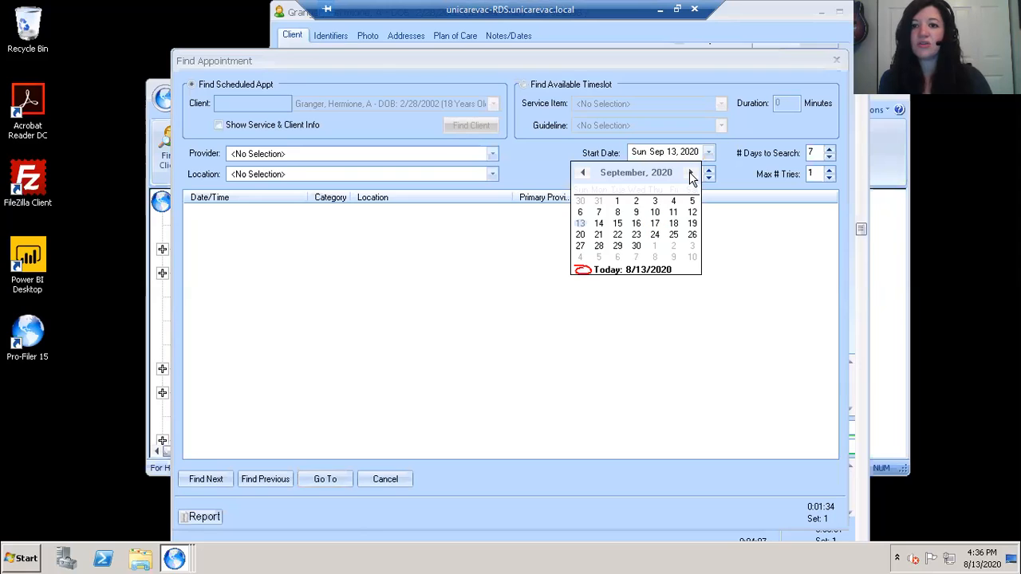
pyautogui.click(618, 202)
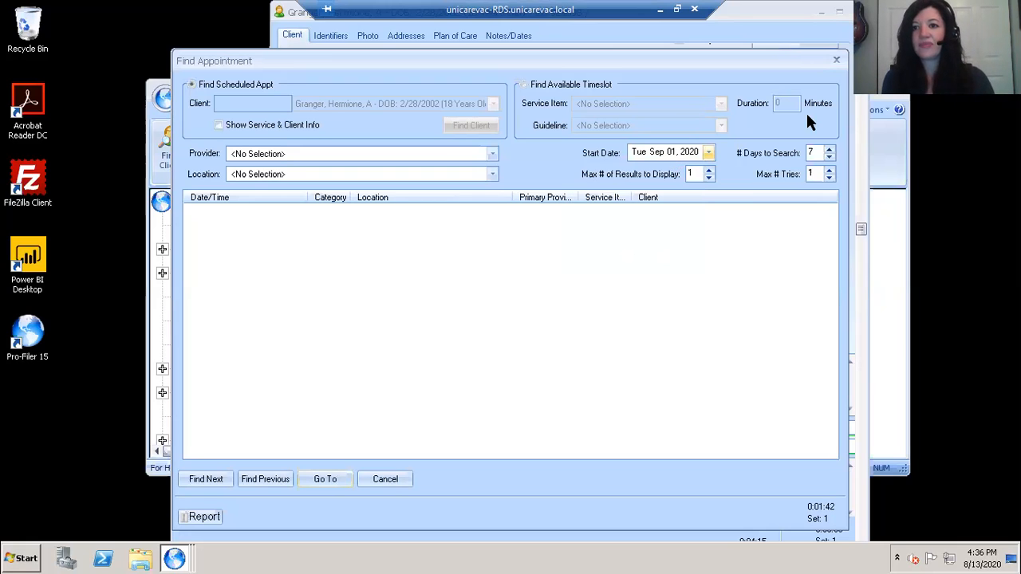
pyautogui.click(708, 154)
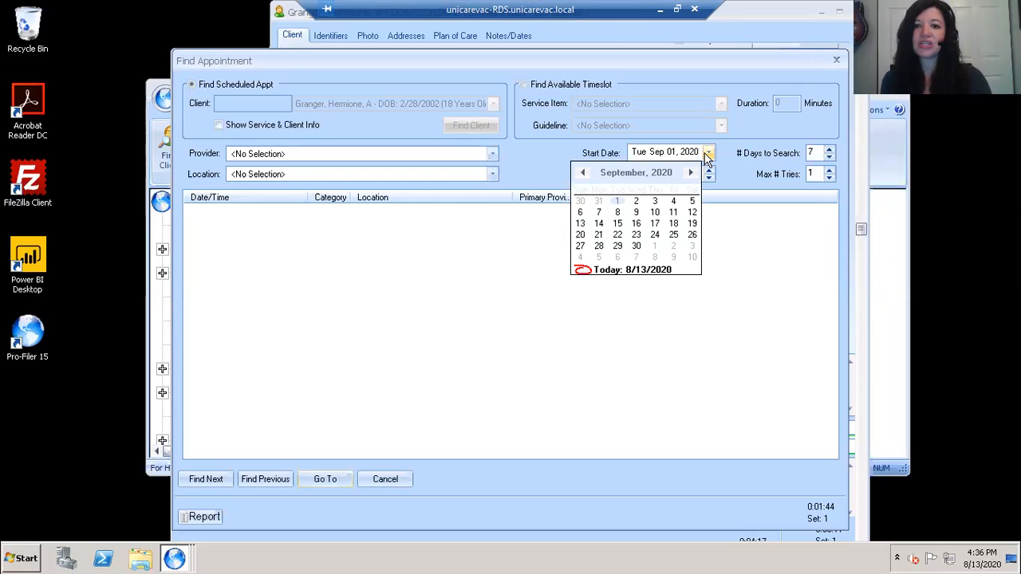
pyautogui.click(590, 270)
# Set the number of days to search to 100
pyautogui.click(814, 152)
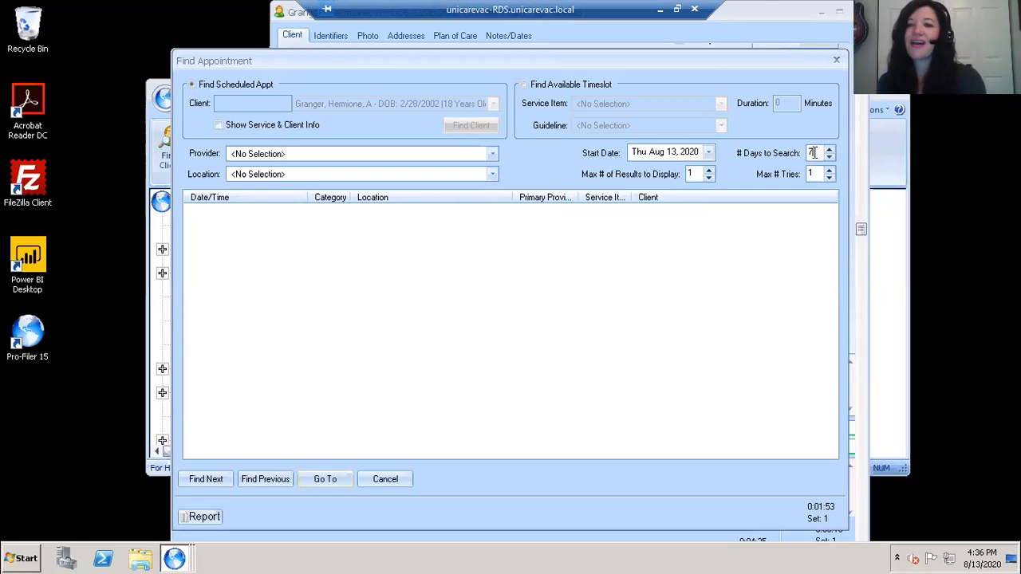
pyautogui.press('BackSpace')
pyautogui.write('100')
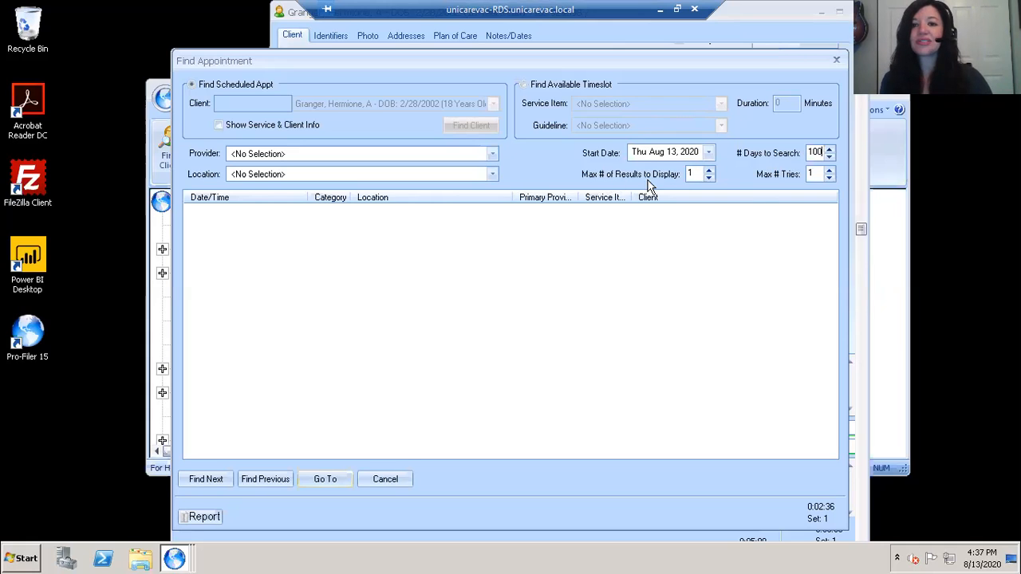
# Set the maximum number of results to display to 15 and search for the client's next scheduled appointments
pyautogui.click(708, 172)
pyautogui.click(706, 172)
pyautogui.click(707, 171)
pyautogui.click(707, 172)
pyautogui.click(707, 172)
pyautogui.click(706, 171)
pyautogui.click(706, 172)
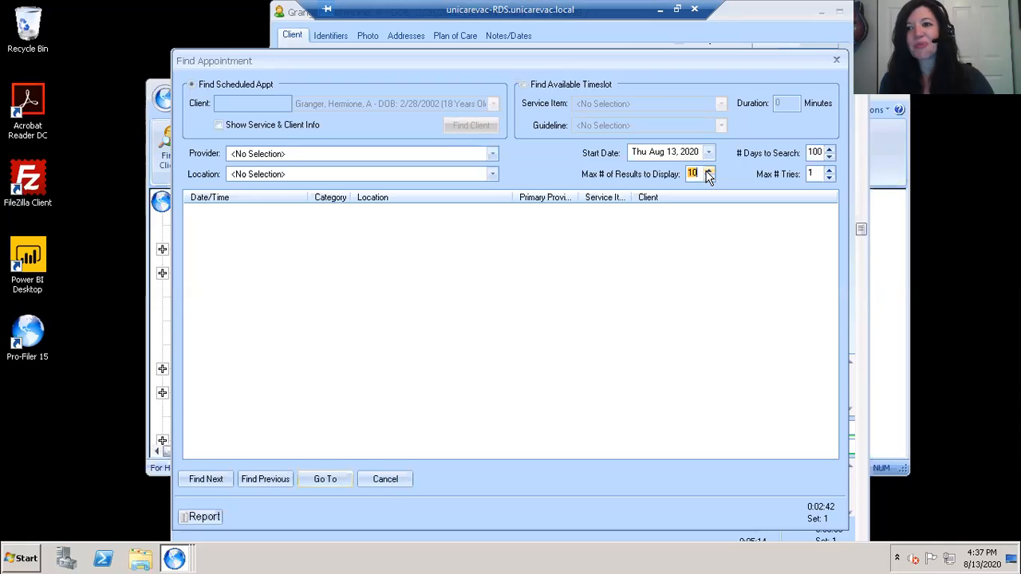
pyautogui.click(708, 171)
pyautogui.click(707, 171)
pyautogui.click(707, 171)
pyautogui.click(708, 171)
pyautogui.click(707, 172)
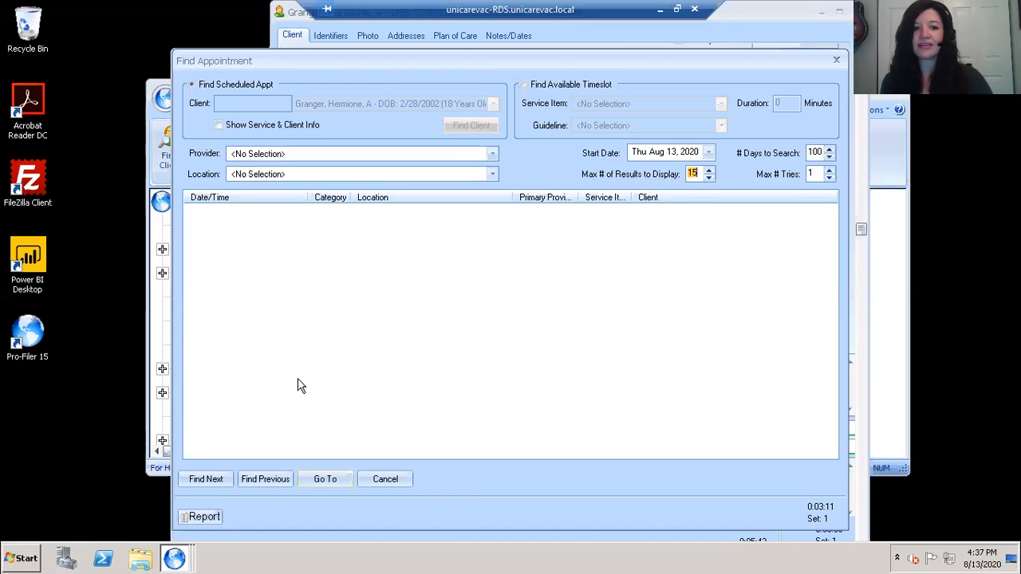
pyautogui.click(206, 481)
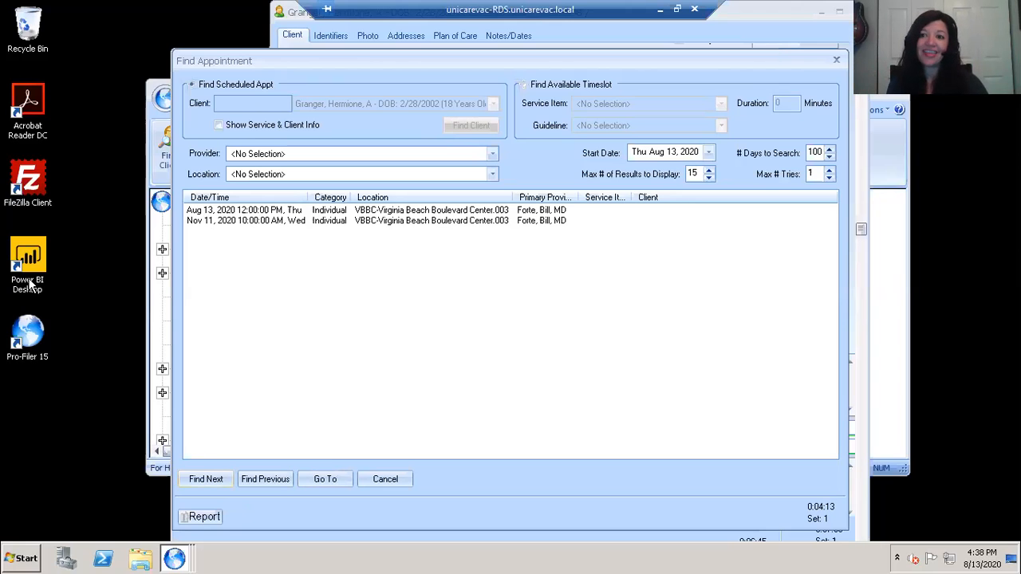
# Close the appointment search without going to a result and maximize the client's appointments window
pyautogui.click(383, 481)
pyautogui.click(522, 322)
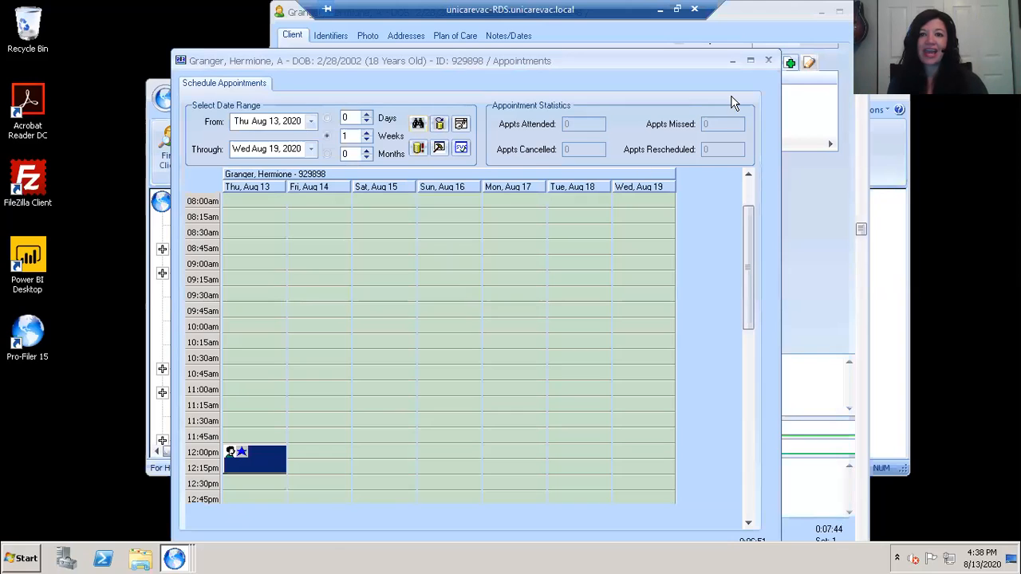
pyautogui.click(750, 61)
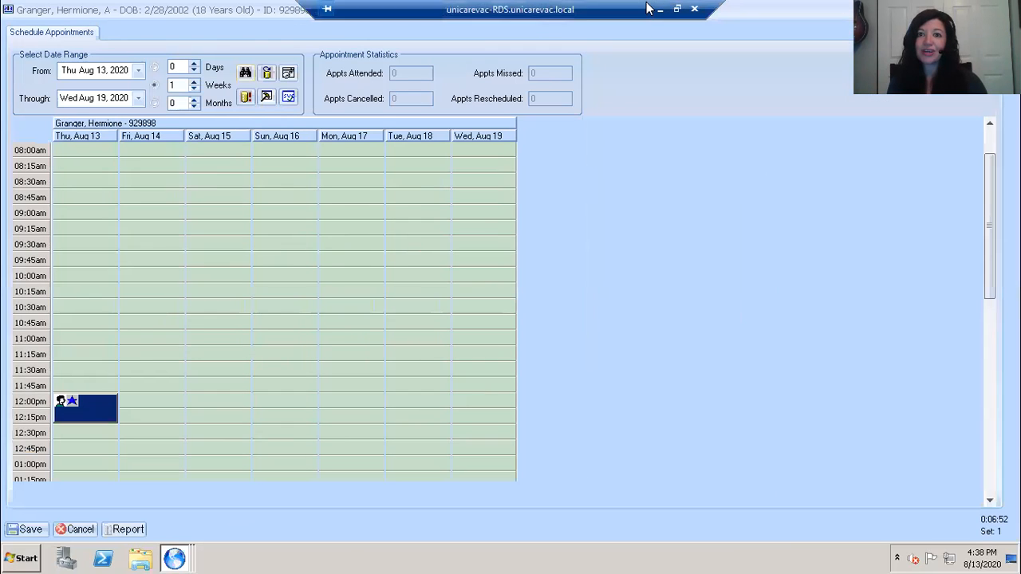